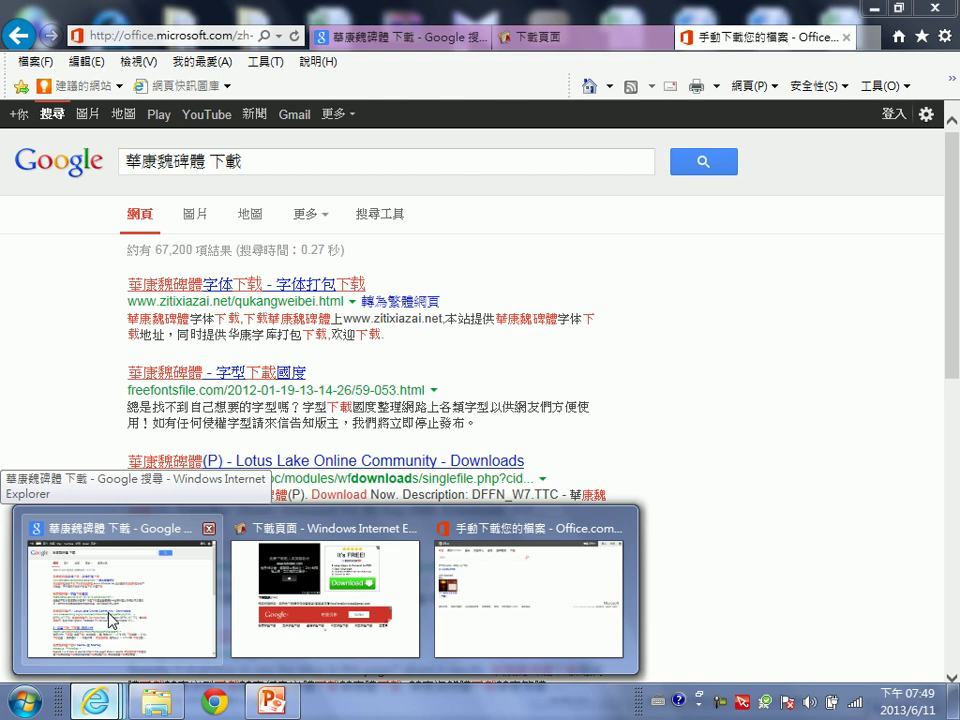
In the Google IE window, replace 華康魏碑體 in the query with 金梅毛行書 and search.
click(81, 621)
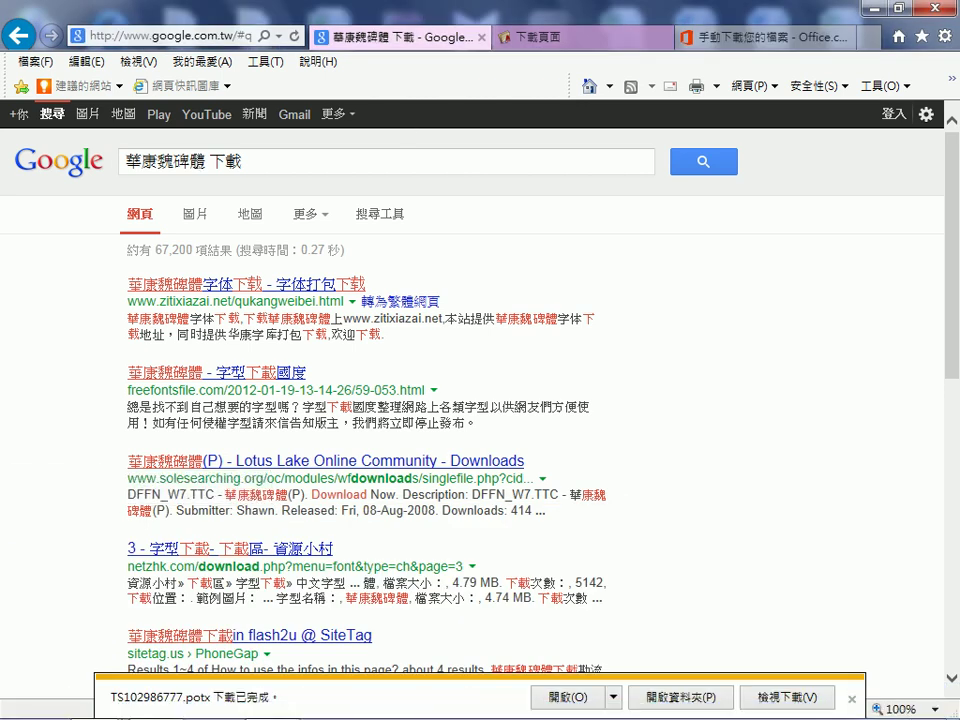
drag(206, 161, 112, 157)
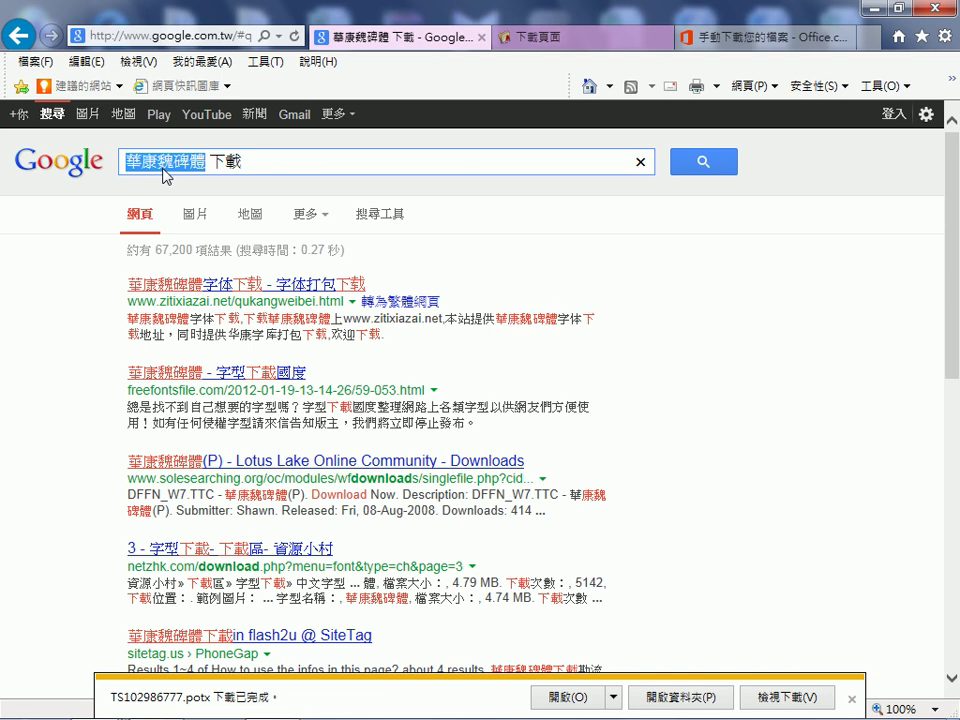
text(金)
text(梅ㄏㄠ)
text(ˊㄏㄧ)
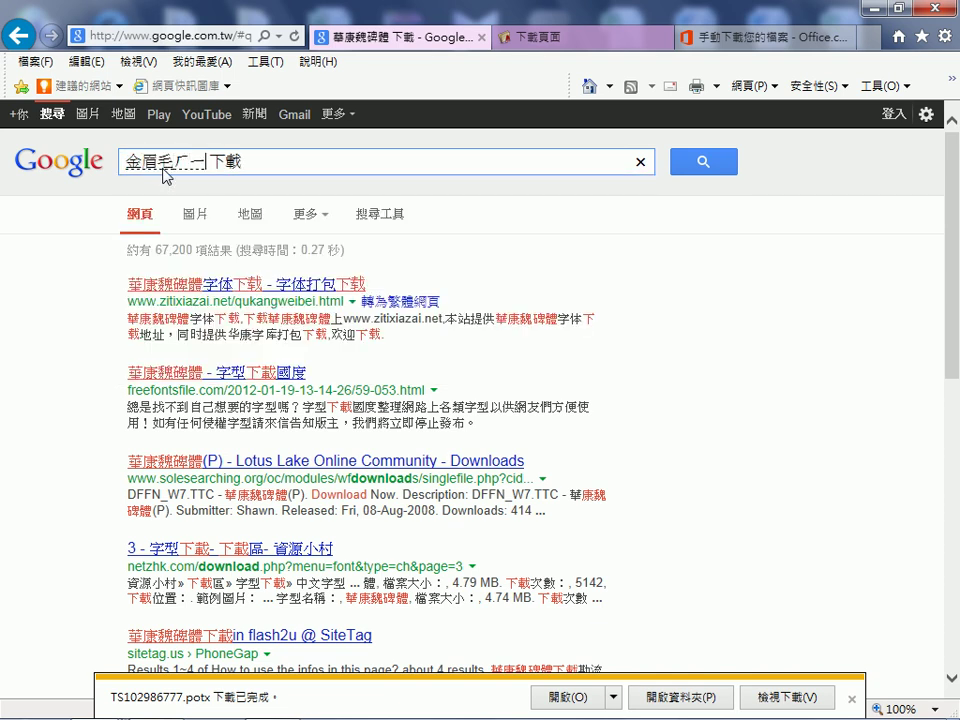
text(ㄥˊ)
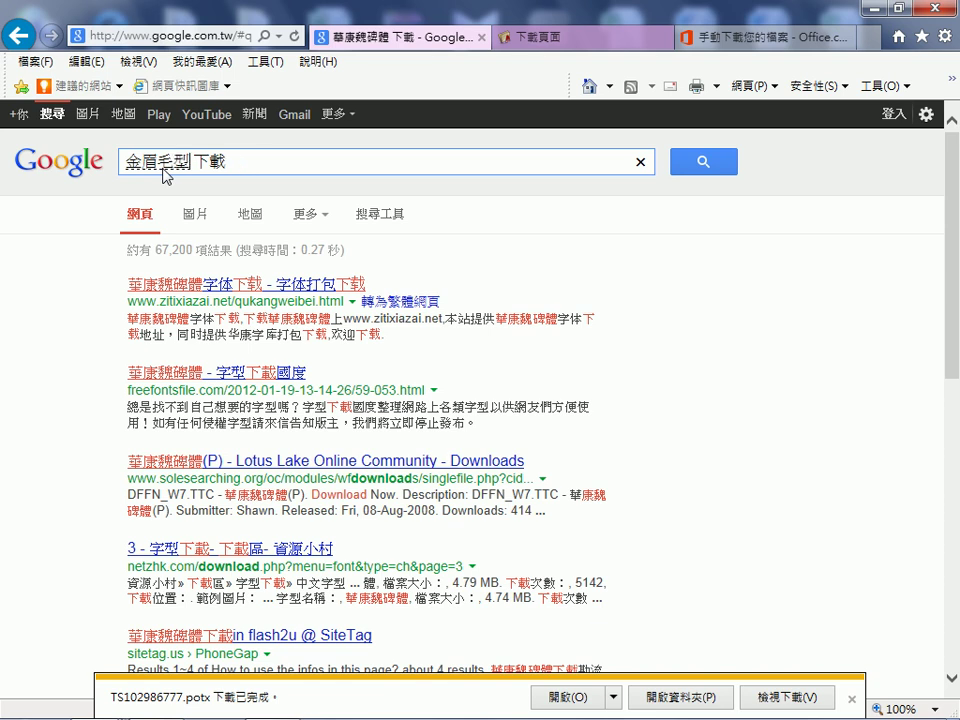
text(ㄕㄨ)
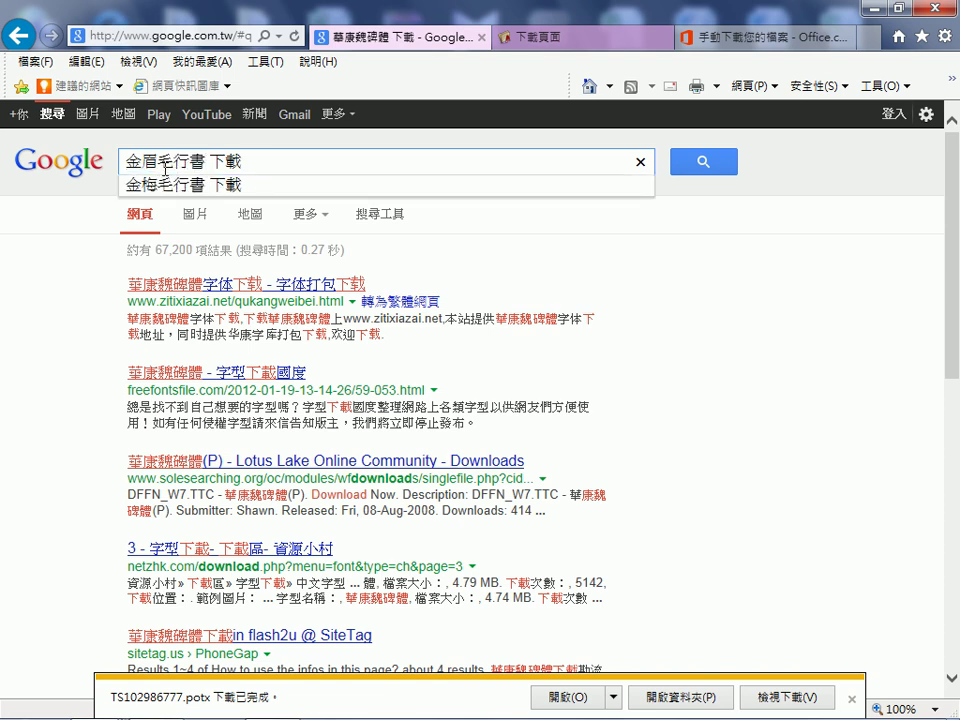
key(Left)
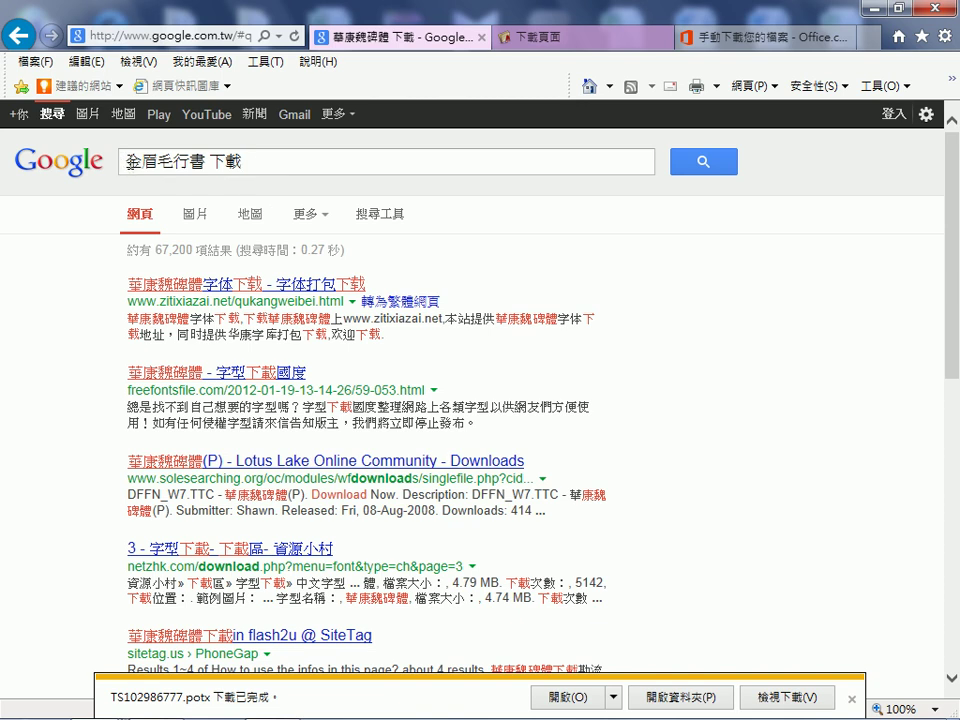
key(Return)
Correct the mistyped 眉 to 梅 and rerun the 金梅毛行書 下載 search.
double_click(149, 161)
text(ㄇㄟ)
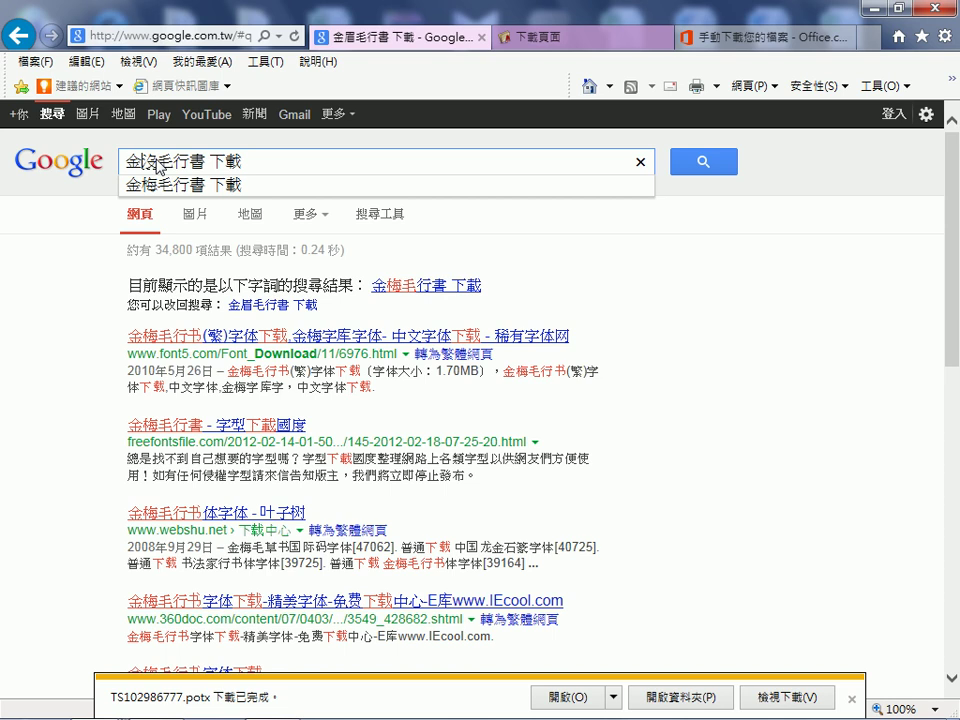
key(Down)
key(2)
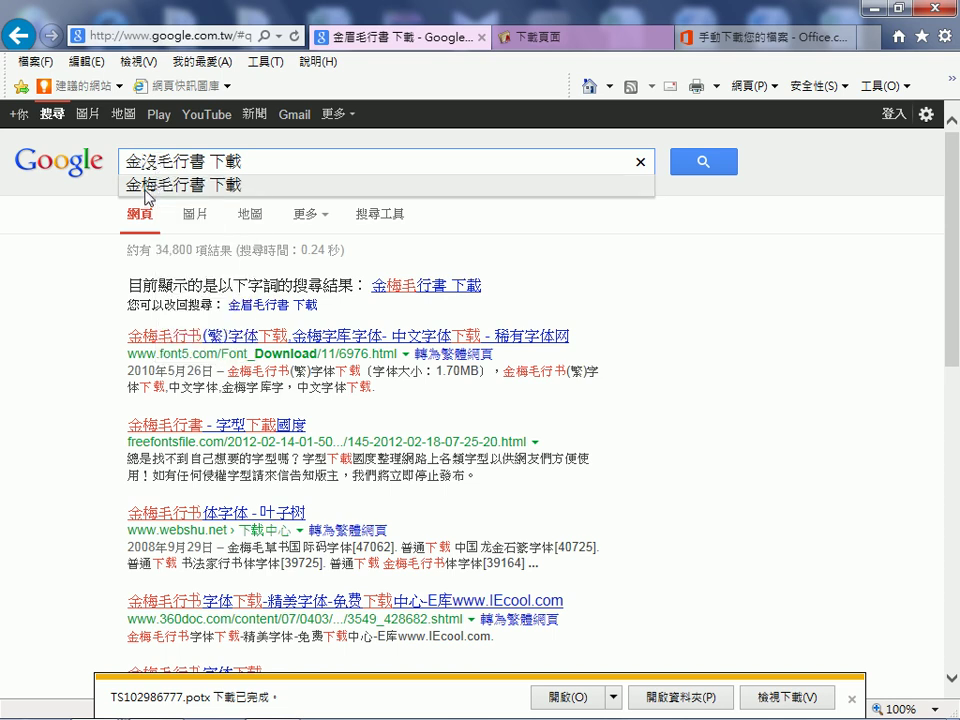
key(Return)
click(207, 161)
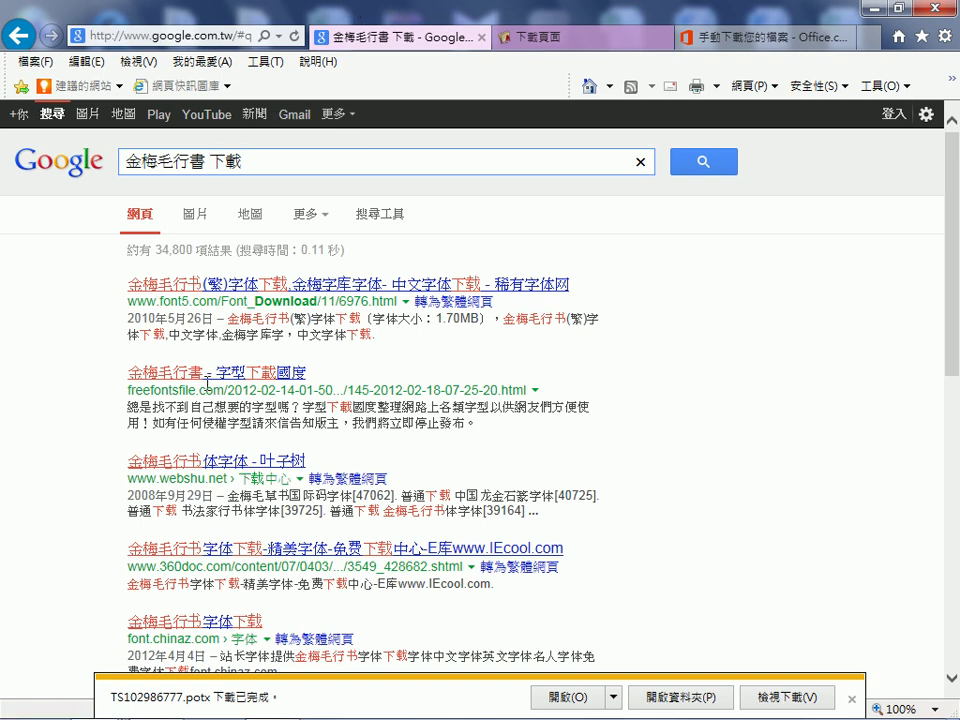
Open the freefontsfile 金梅毛行書 result in a new tab, dismiss the download bar, and view it.
click(216, 375)
right_click(214, 375)
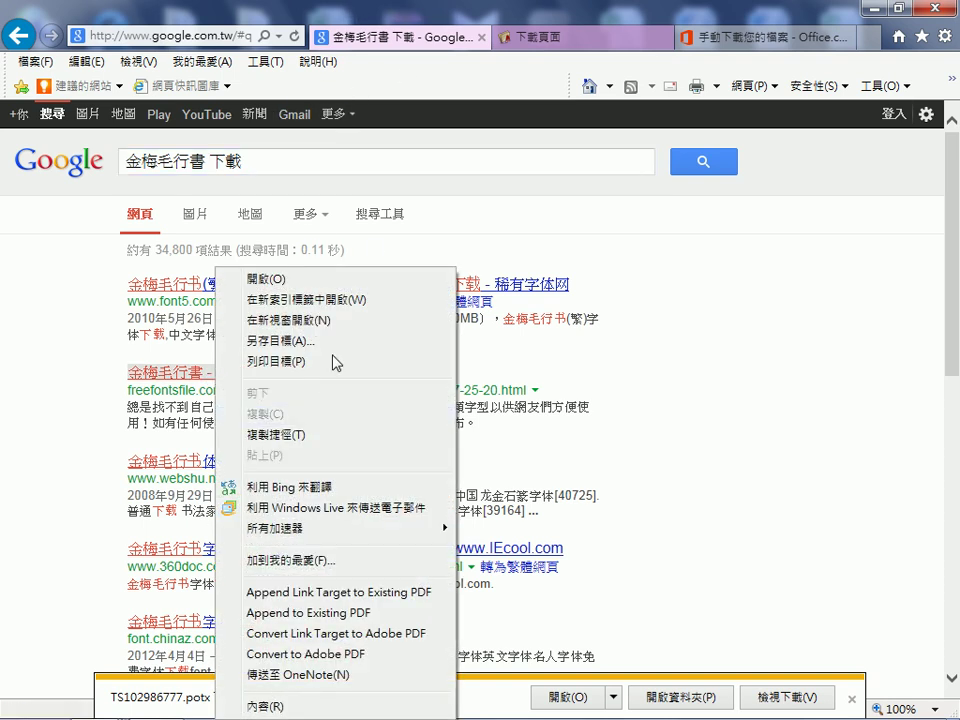
click(334, 302)
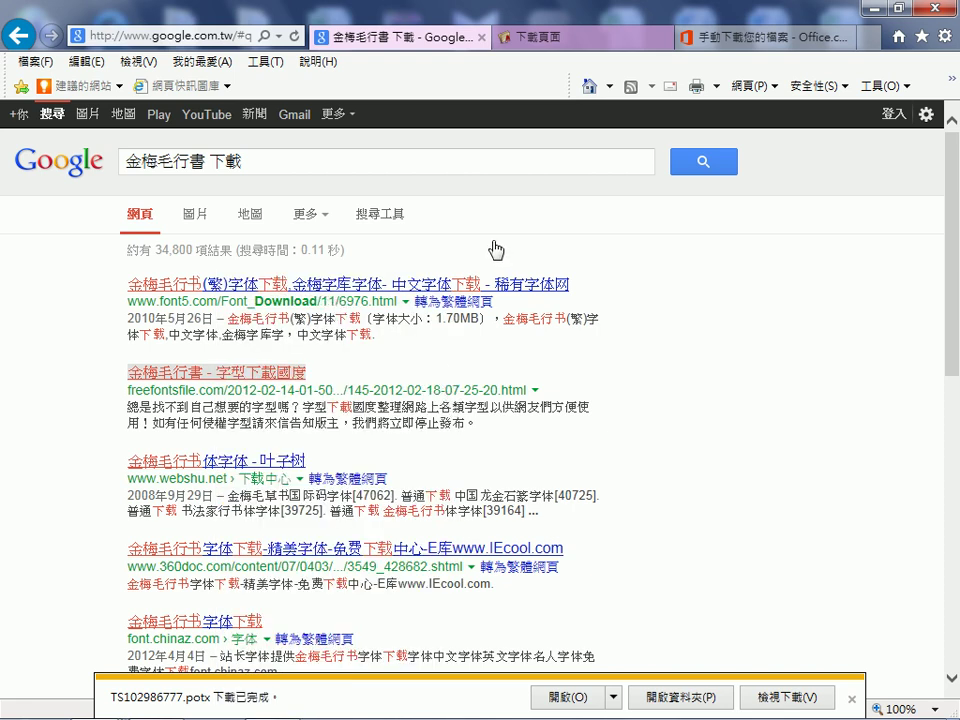
click(852, 700)
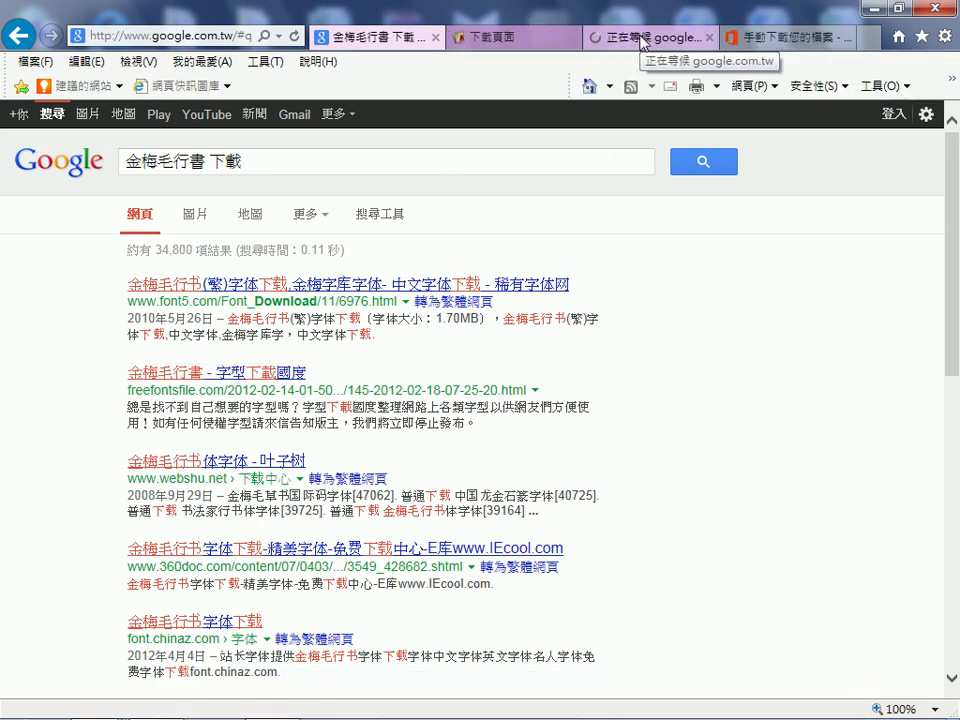
click(642, 40)
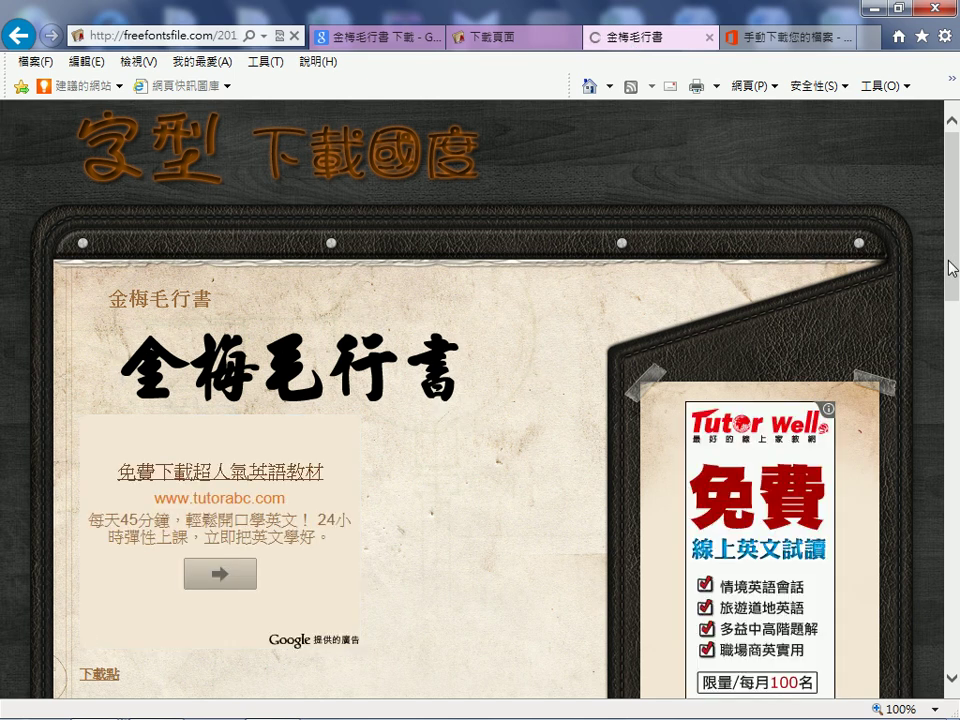
Scroll to the 下載點 link and follow it to the font3-data1-01.rar download link.
drag(953, 268, 951, 343)
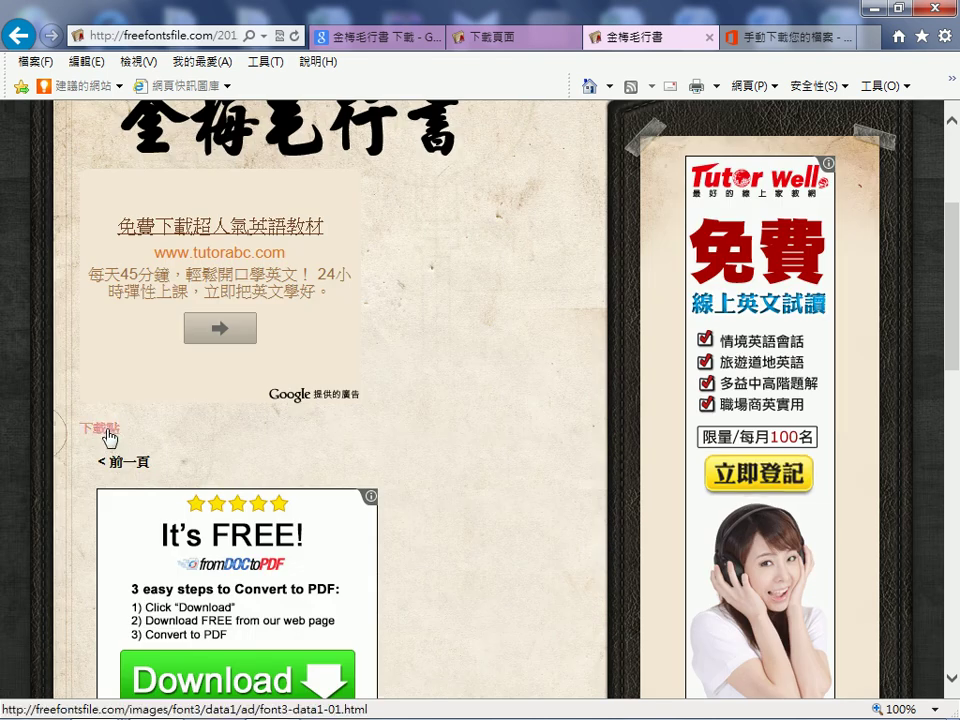
click(108, 430)
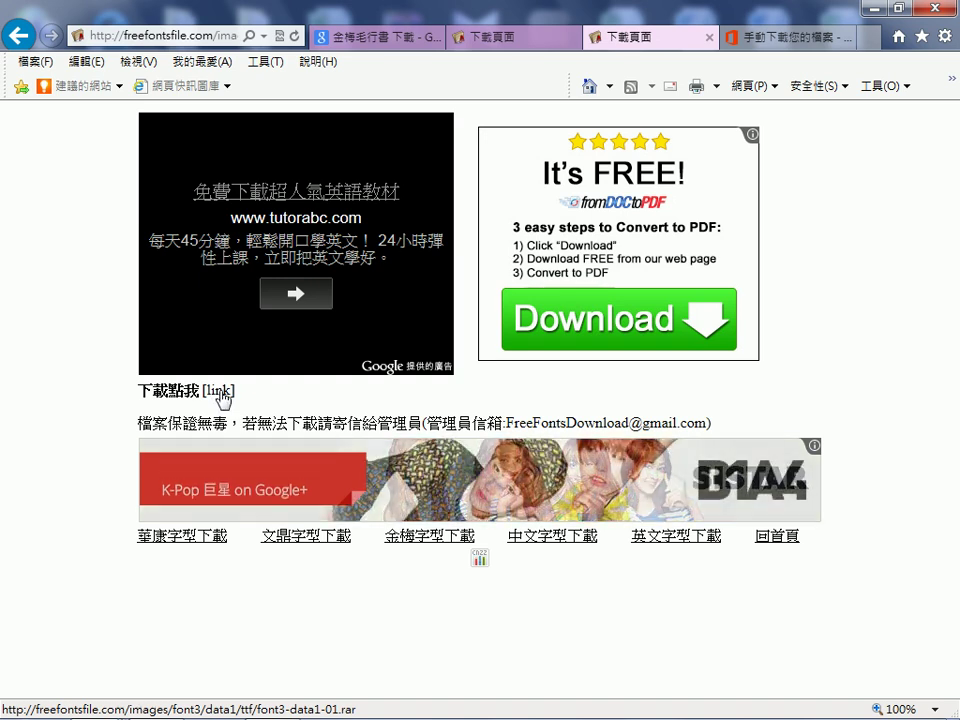
click(220, 399)
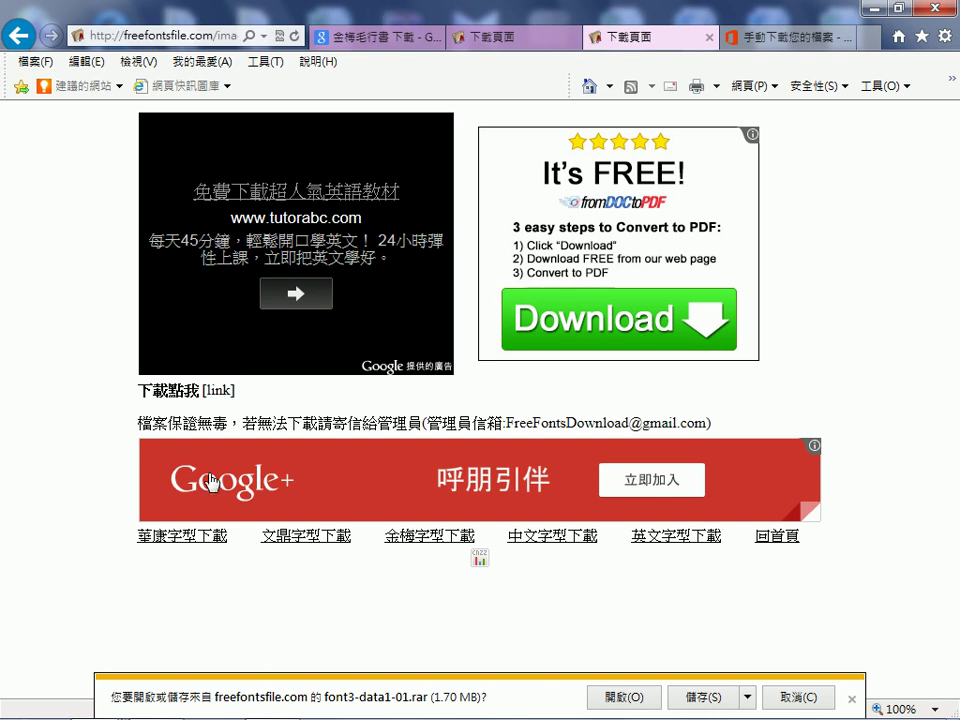
Open font3-data1-01.rar in WinRAR from the download bar and select 金梅毛行書.ttf.
click(624, 696)
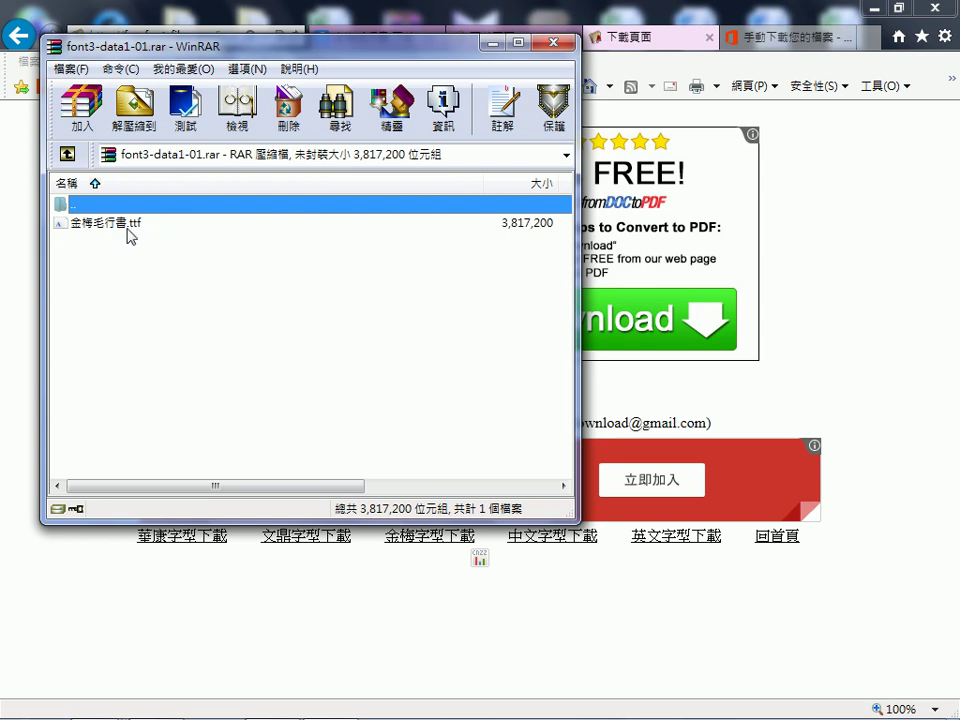
click(94, 227)
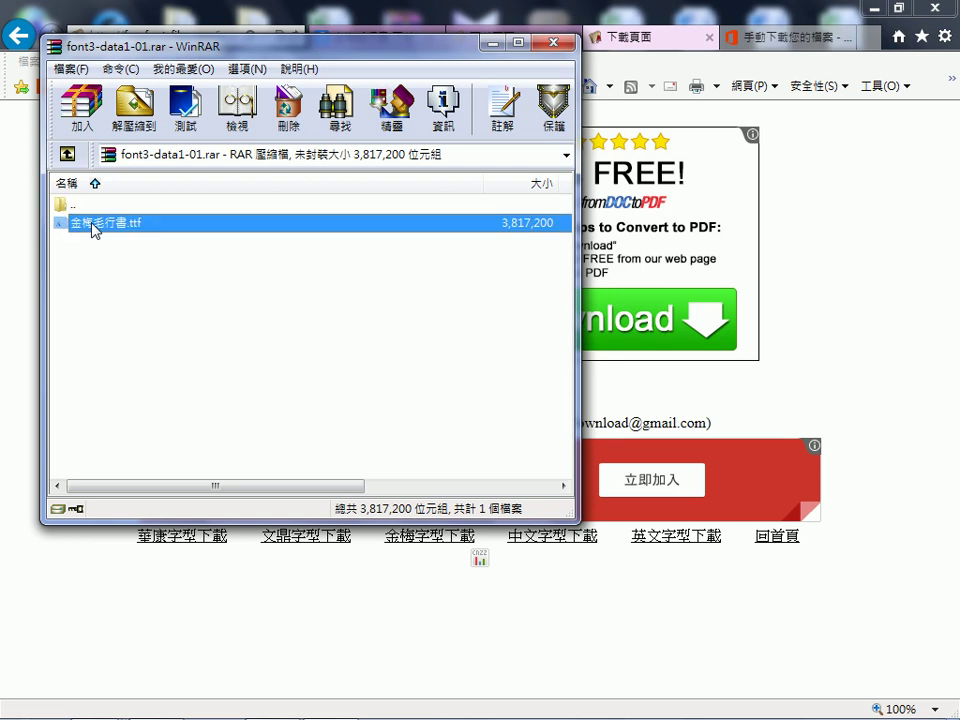
Open 金梅毛行書.ttf from the WinRAR archive in Windows Font Viewer.
double_click(94, 227)
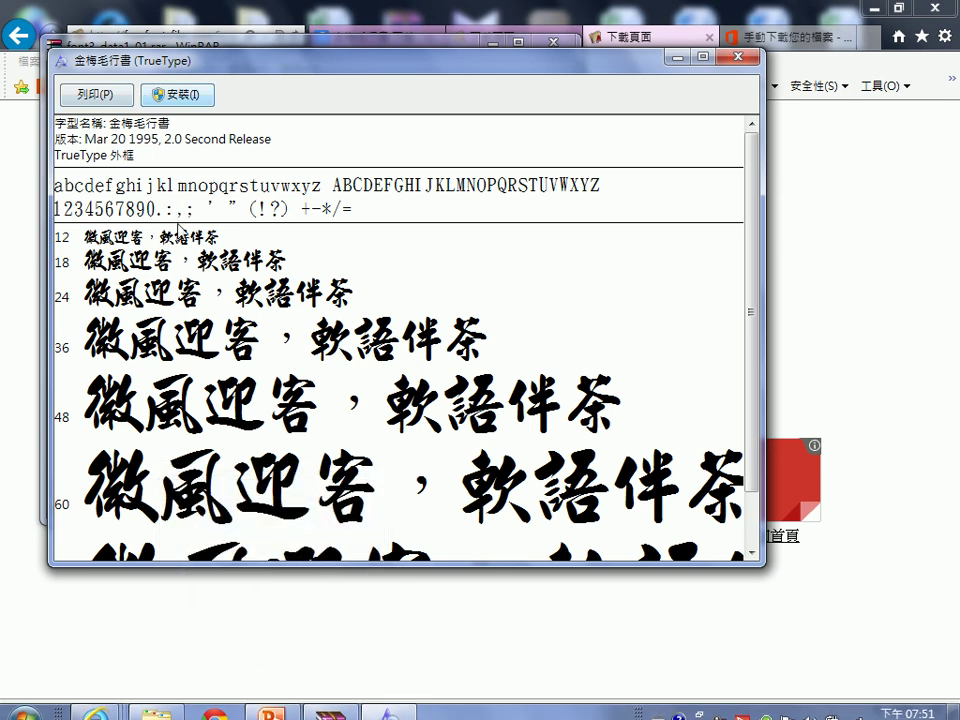
Scroll PowerPoint's Home-tab font list to find 金梅毛行書, close it unchanged, and minimize PowerPoint.
click(274, 697)
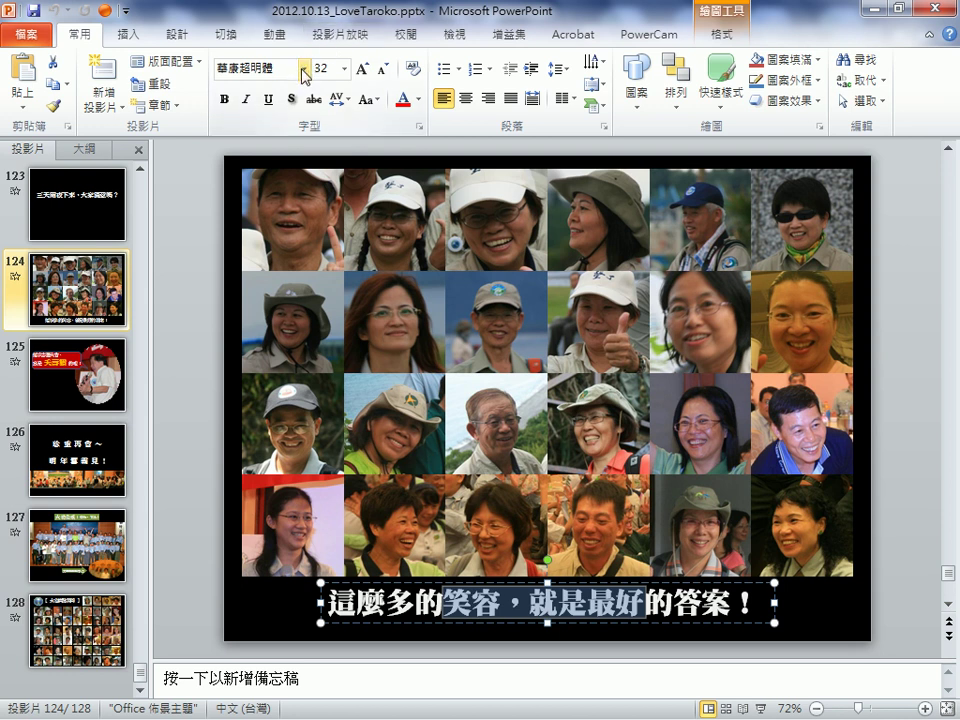
click(303, 75)
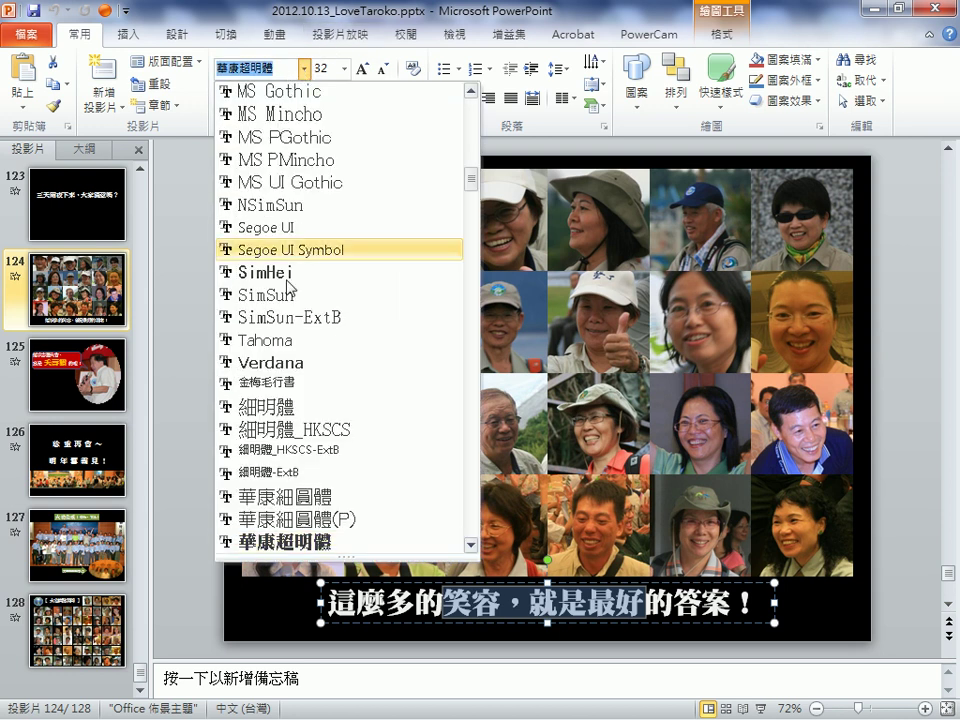
mouse_move(471, 180)
mouse_down()
mouse_move(470, 170)
mouse_move(470, 260)
mouse_up()
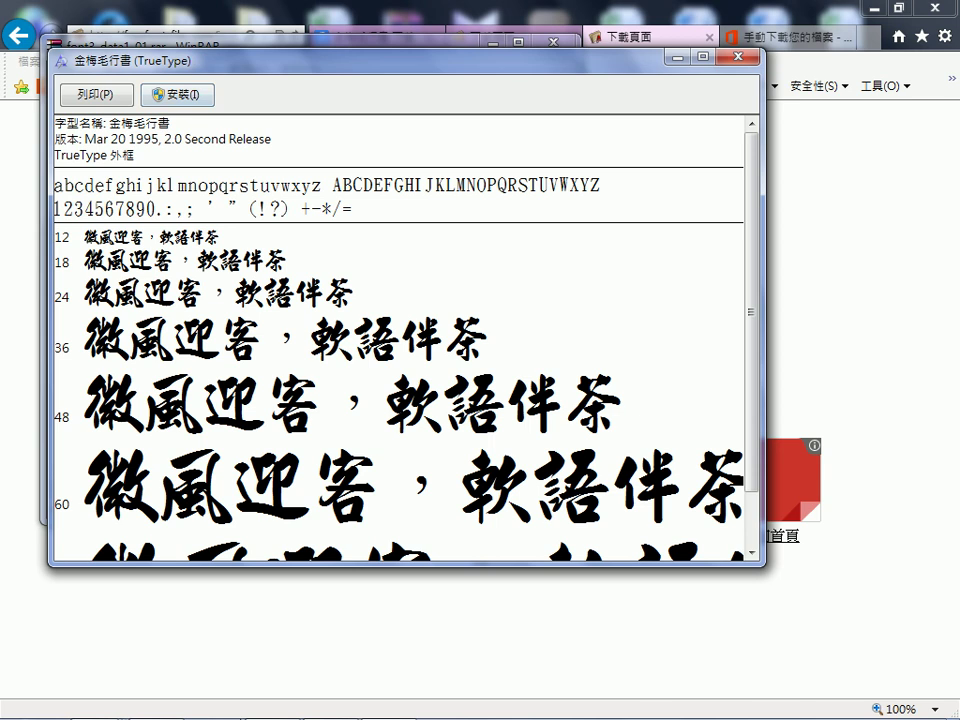
mouse_move(273, 702)
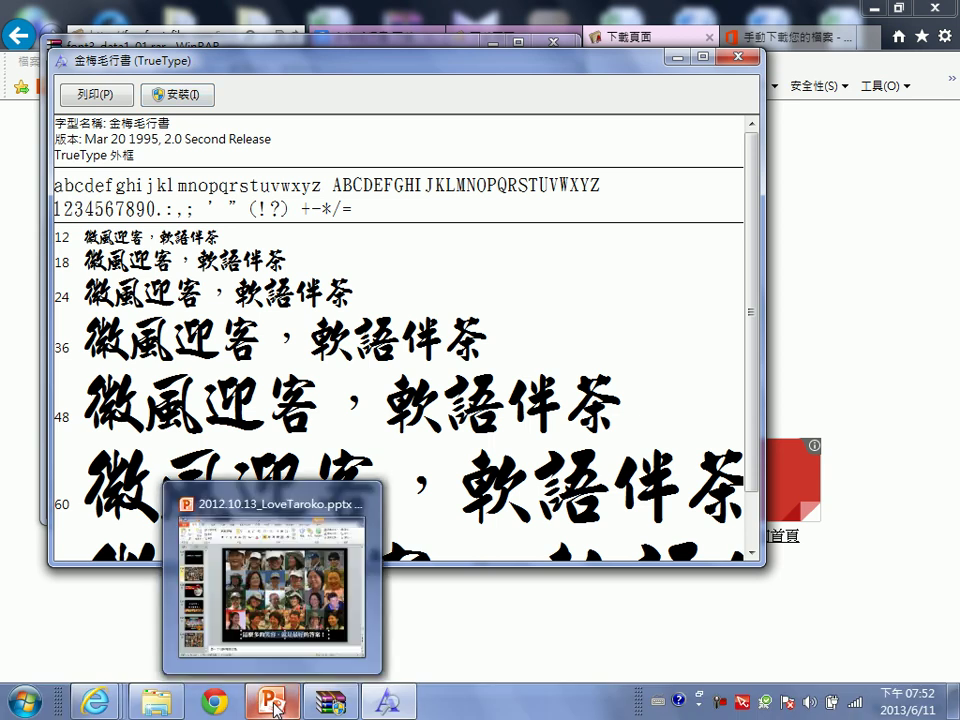
click(272, 590)
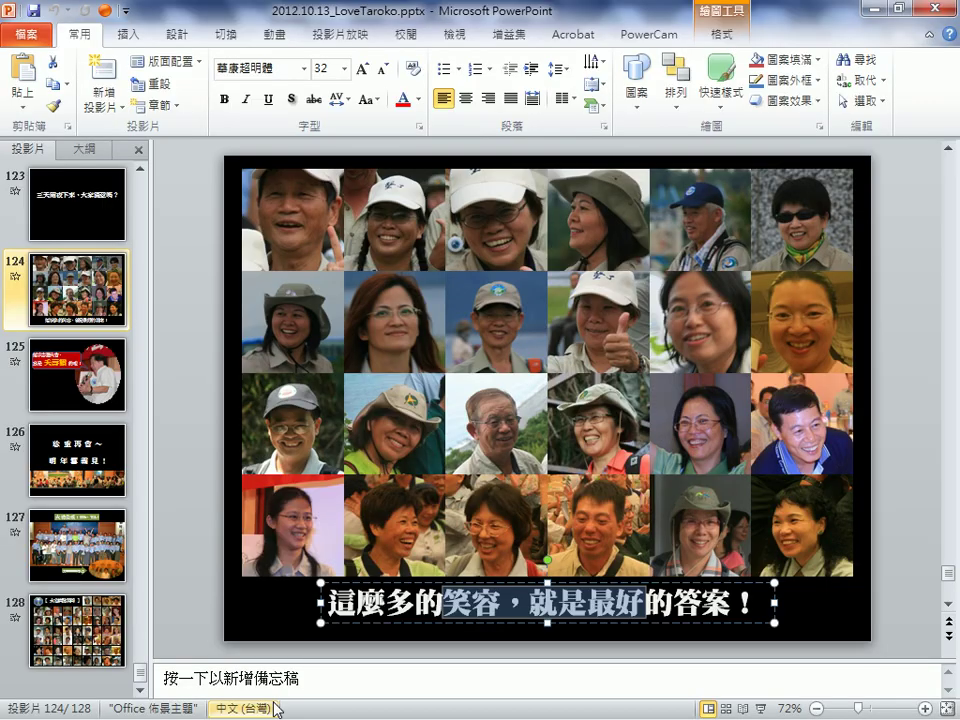
click(305, 70)
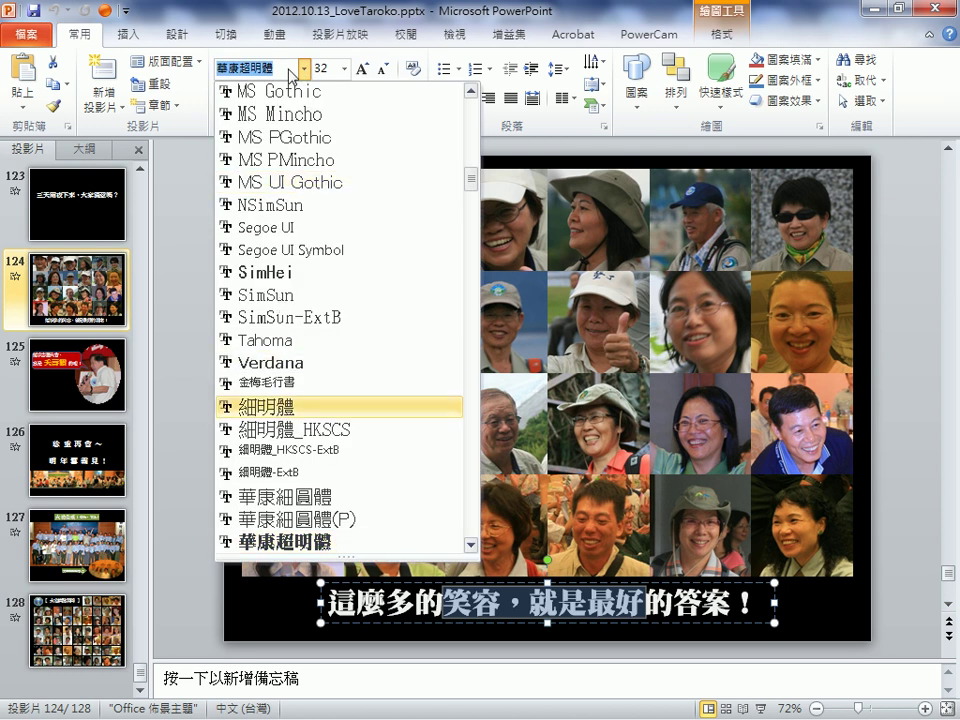
click(513, 8)
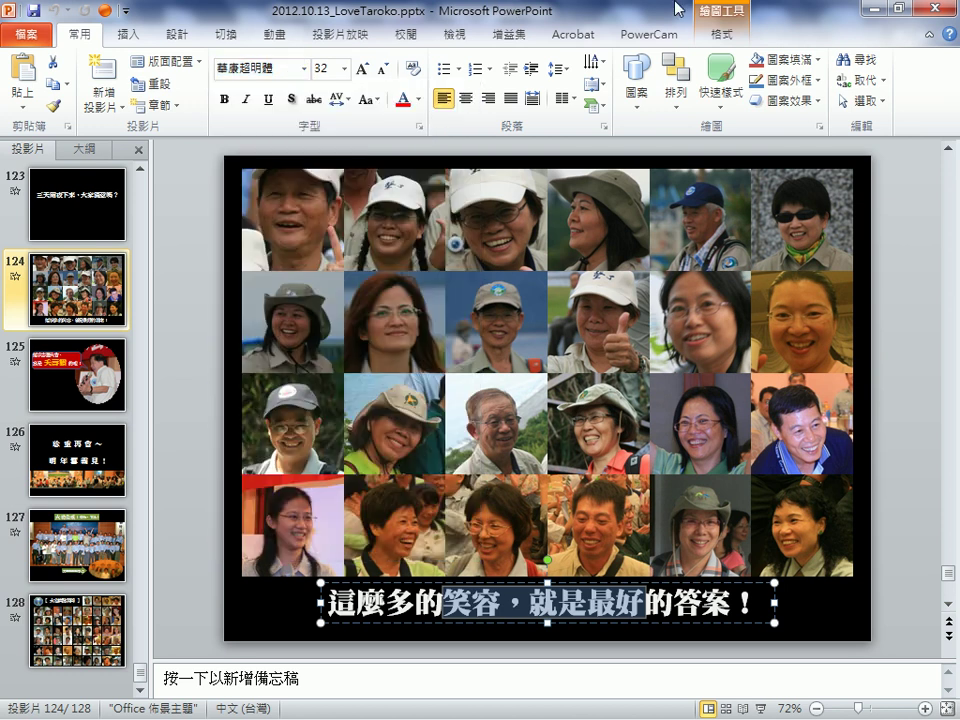
click(946, 10)
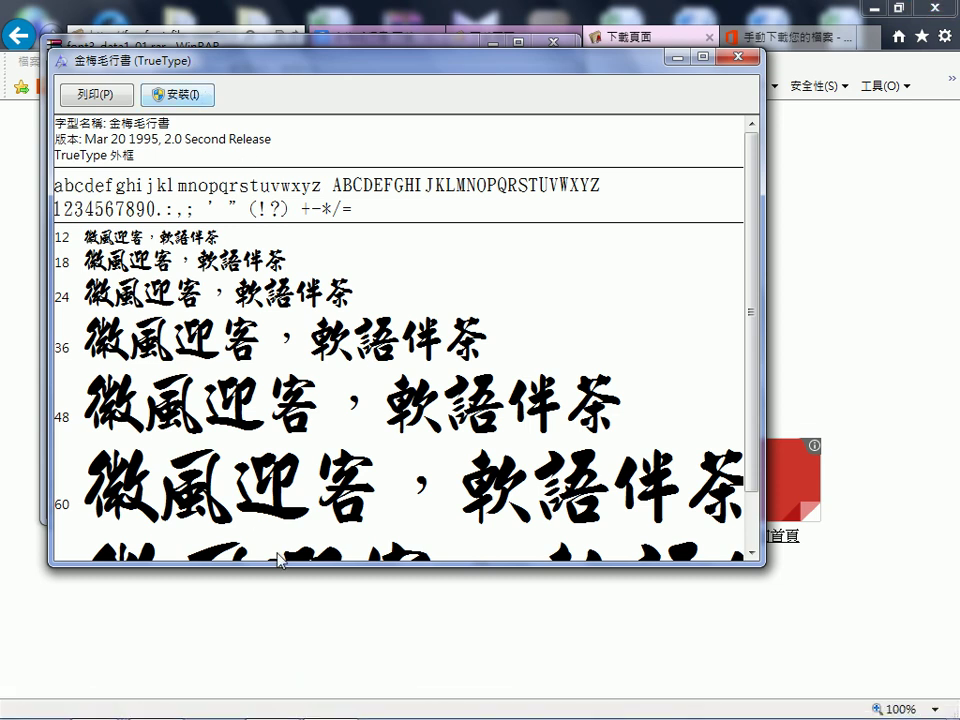
Launch PowerPoint 2010 from the Start menu and place the cursor in the blank slide's title.
click(26, 700)
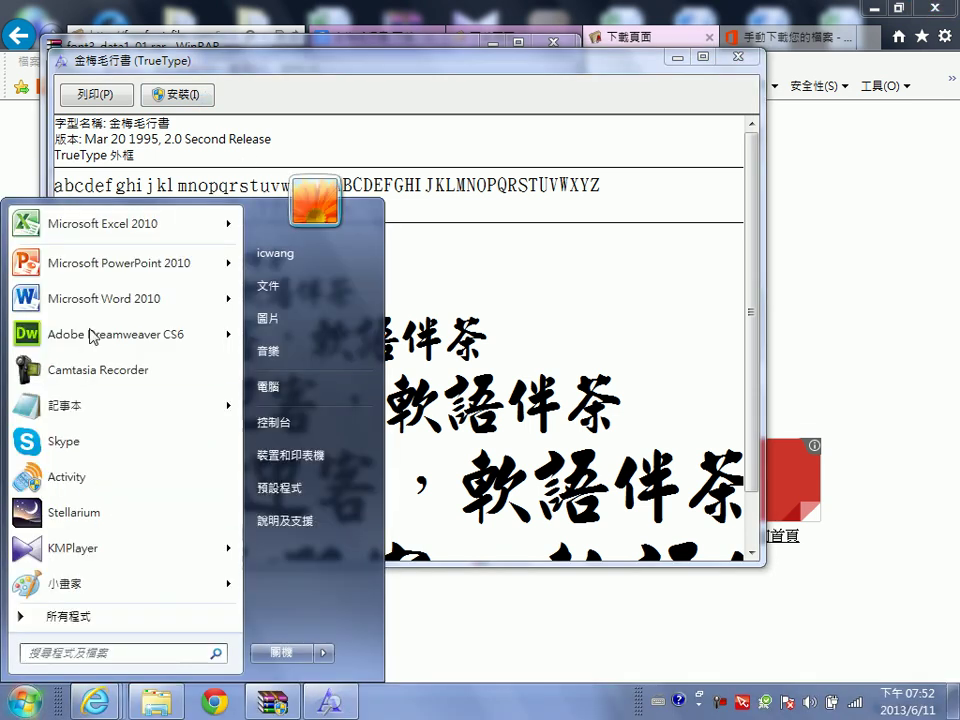
click(122, 263)
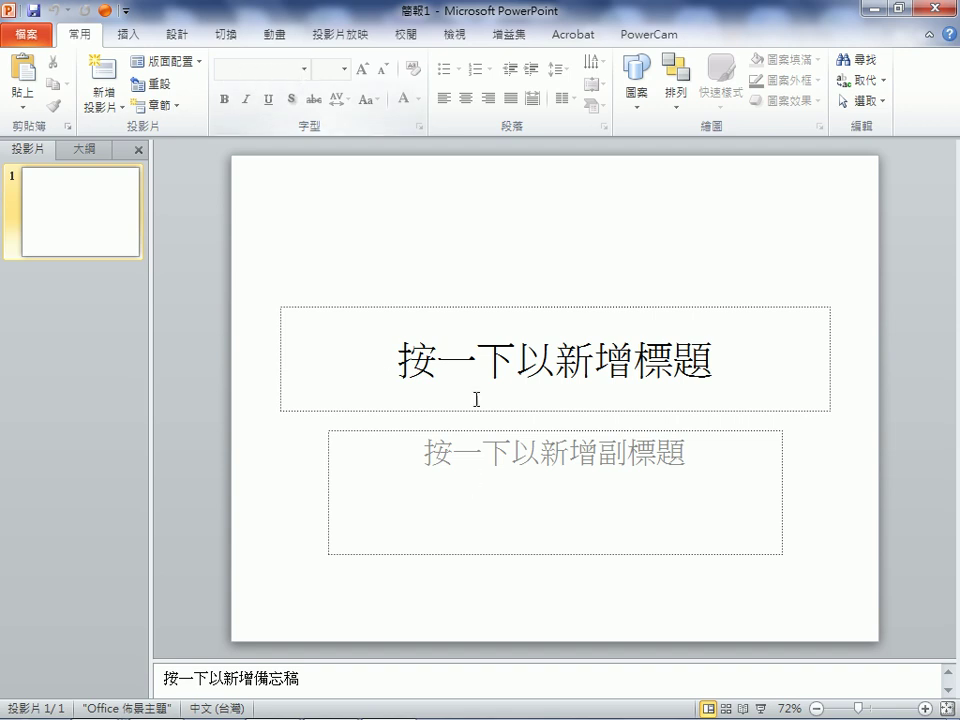
click(474, 396)
Scroll through the title's Font list twice, looking for 金梅毛行書 among the fonts.
click(305, 69)
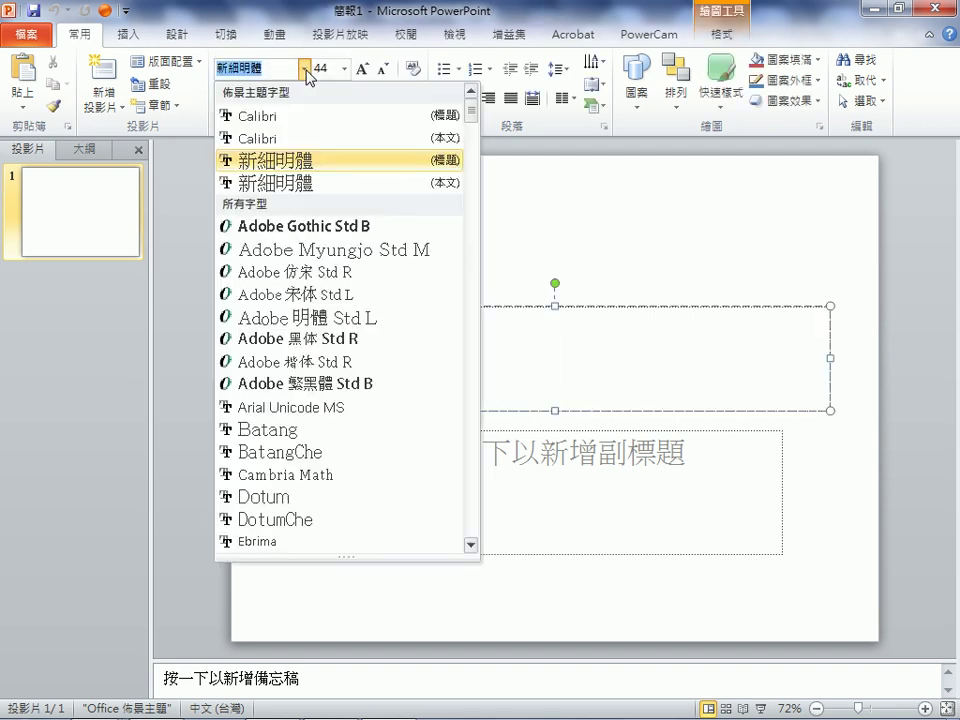
drag(478, 120, 448, 463)
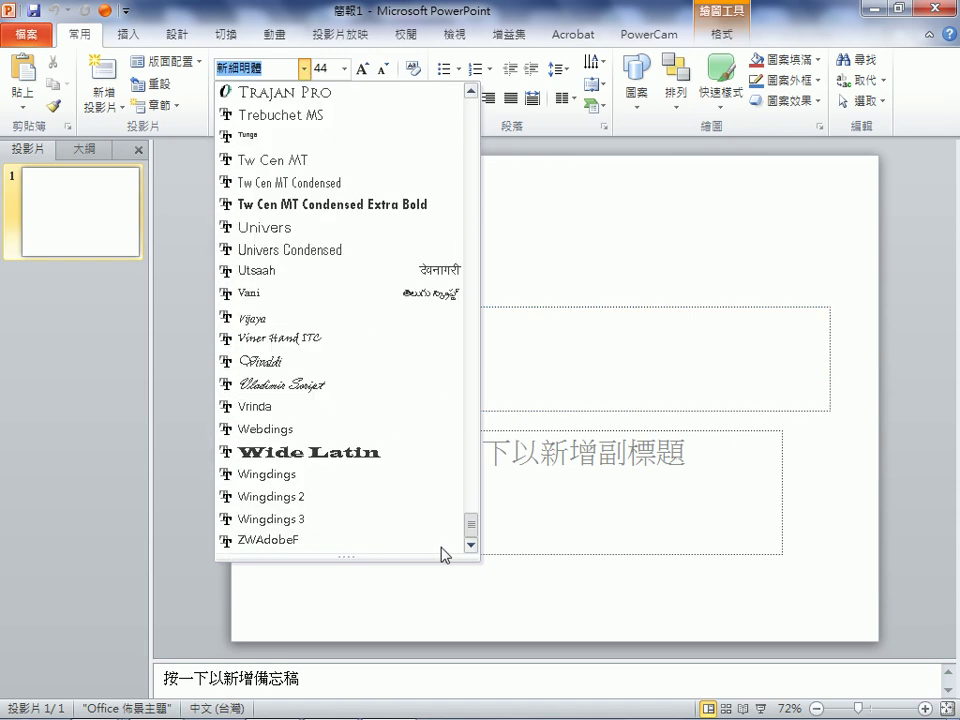
drag(448, 463, 485, 107)
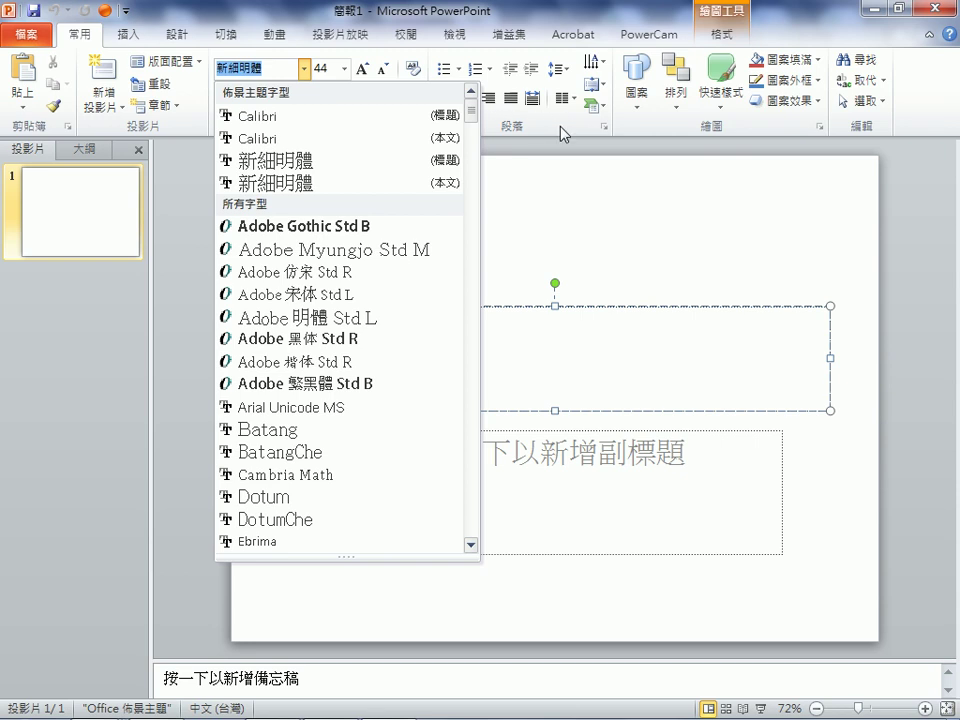
click(579, 240)
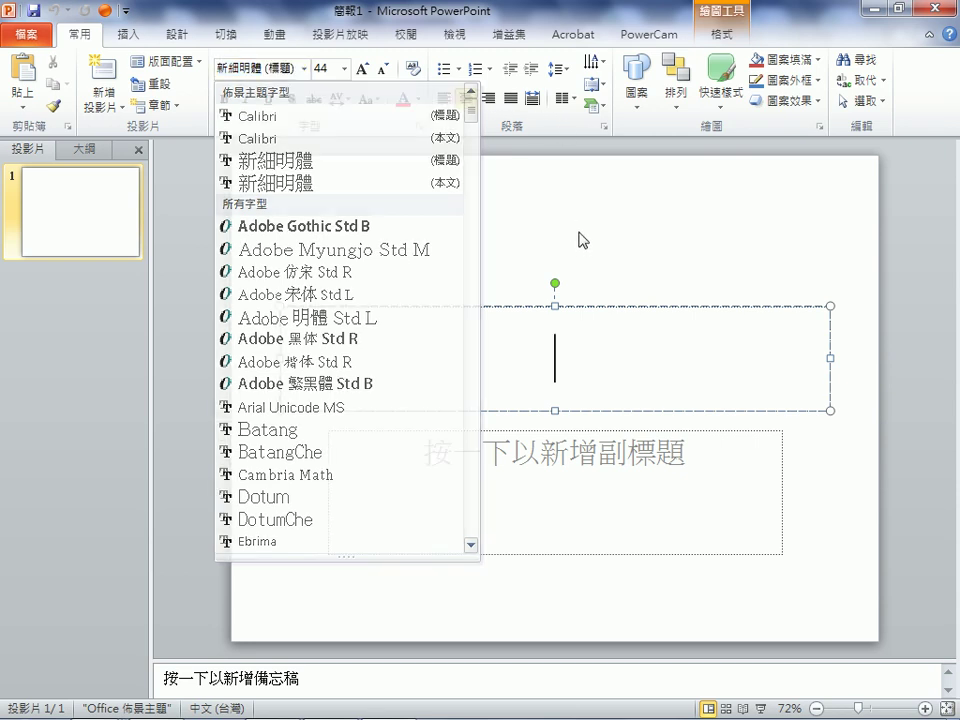
click(303, 68)
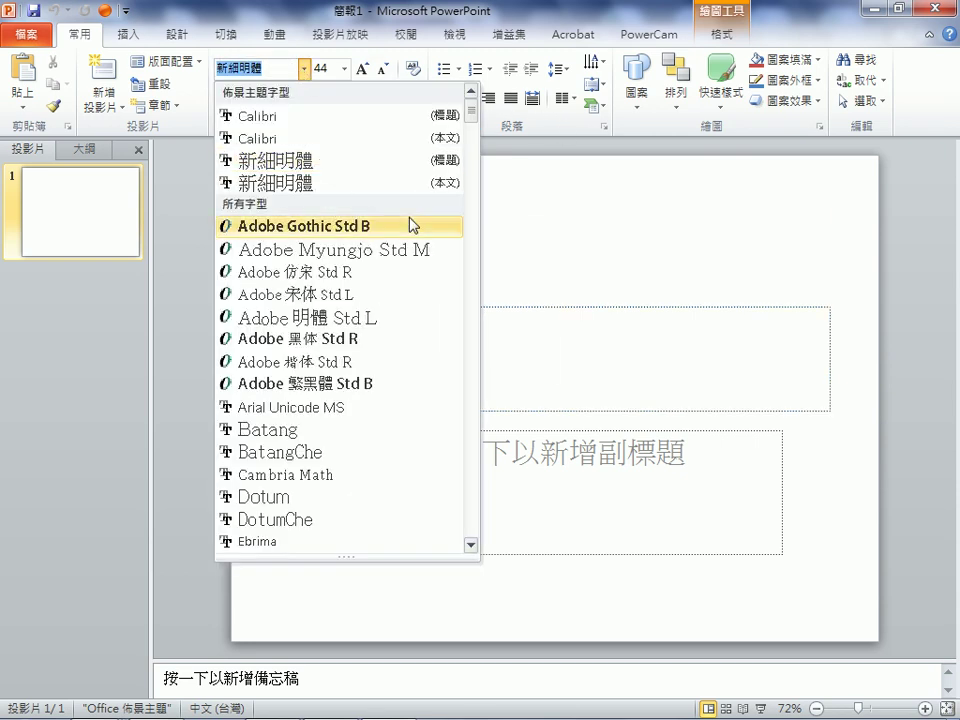
mouse_move(471, 110)
mouse_down()
mouse_move(471, 549)
mouse_move(481, 192)
mouse_up()
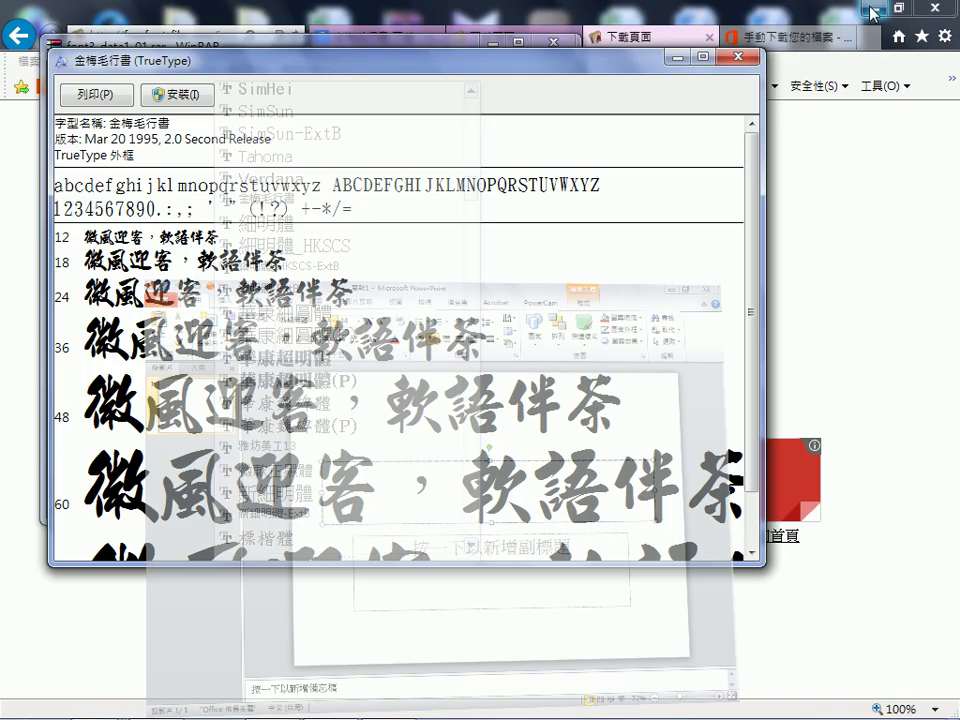
Minimize the font preview and WinRAR, returning to the Google 金梅毛行書 下載 results.
click(677, 57)
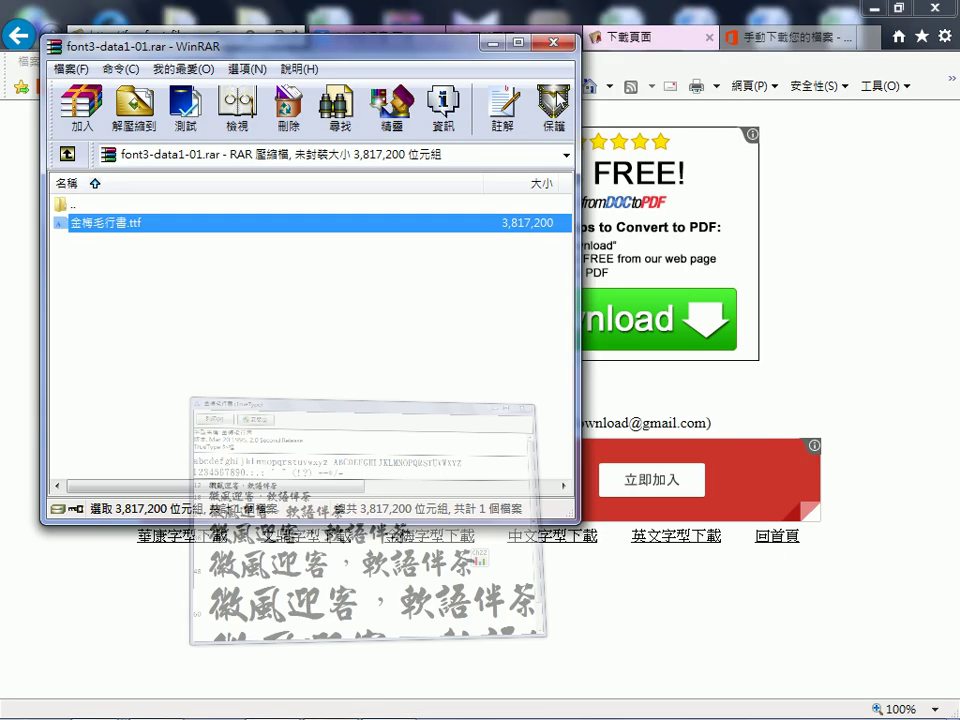
click(493, 44)
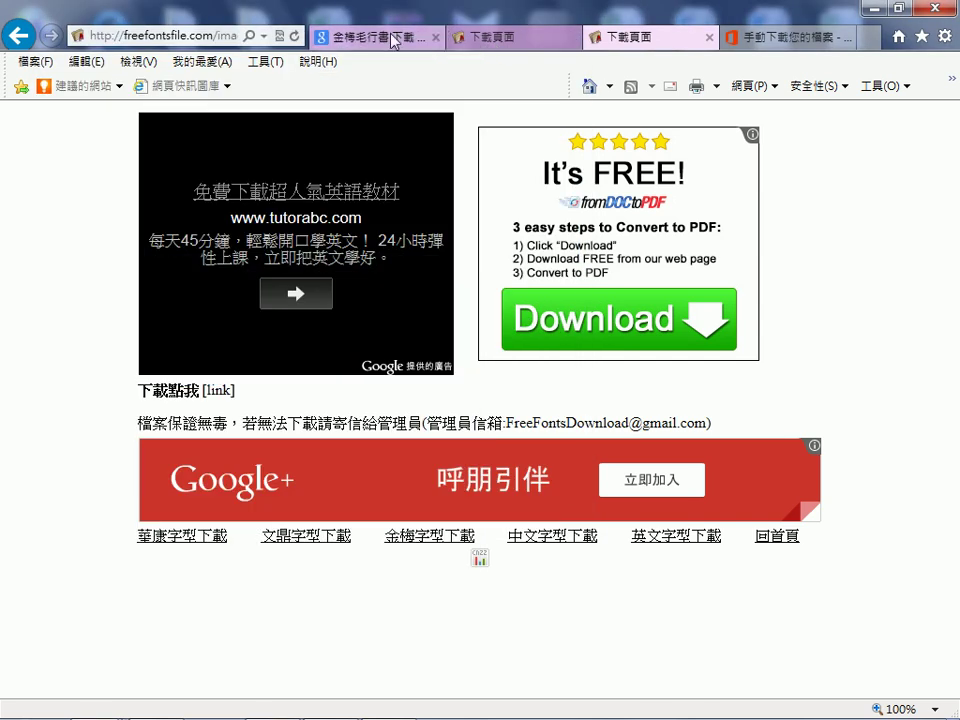
click(394, 42)
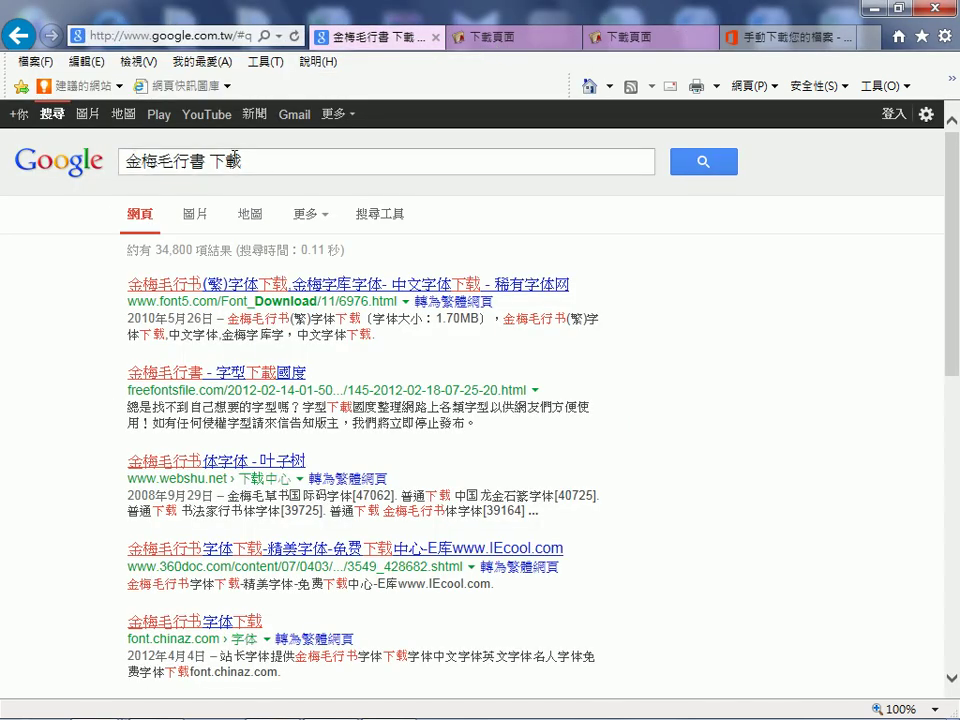
double_click(215, 164)
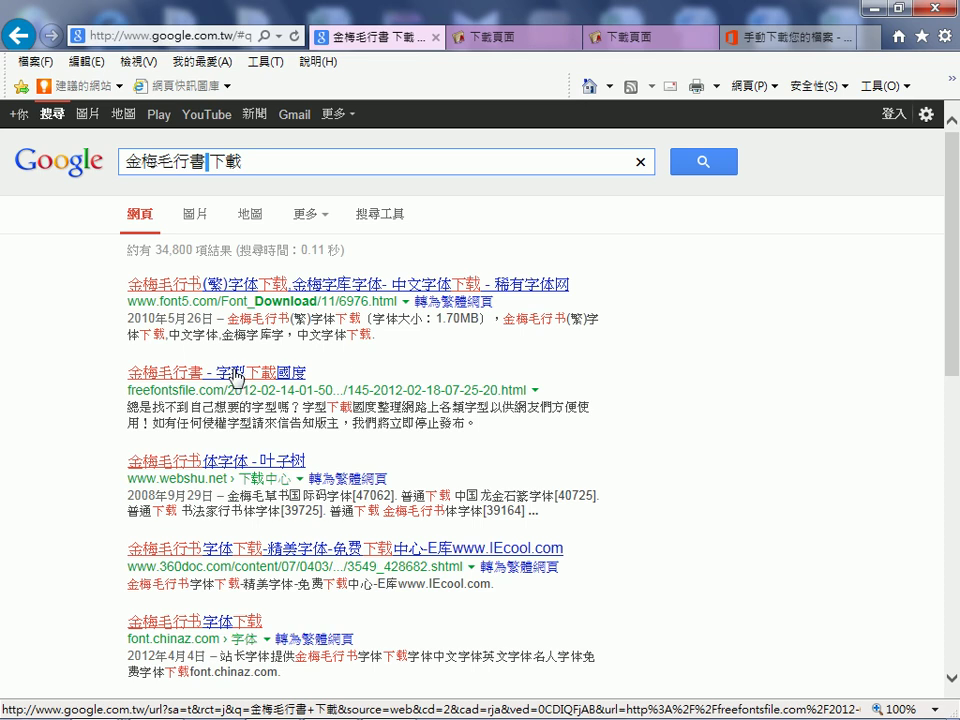
Open the freefontsfile search result in a new tab.
click(239, 380)
right_click(239, 378)
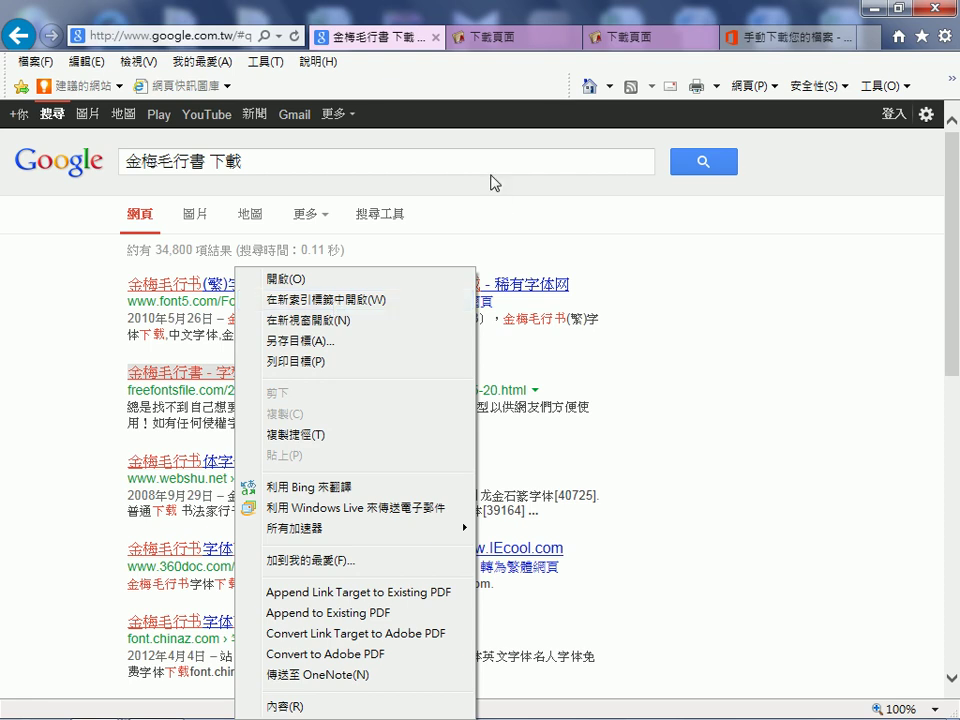
click(533, 42)
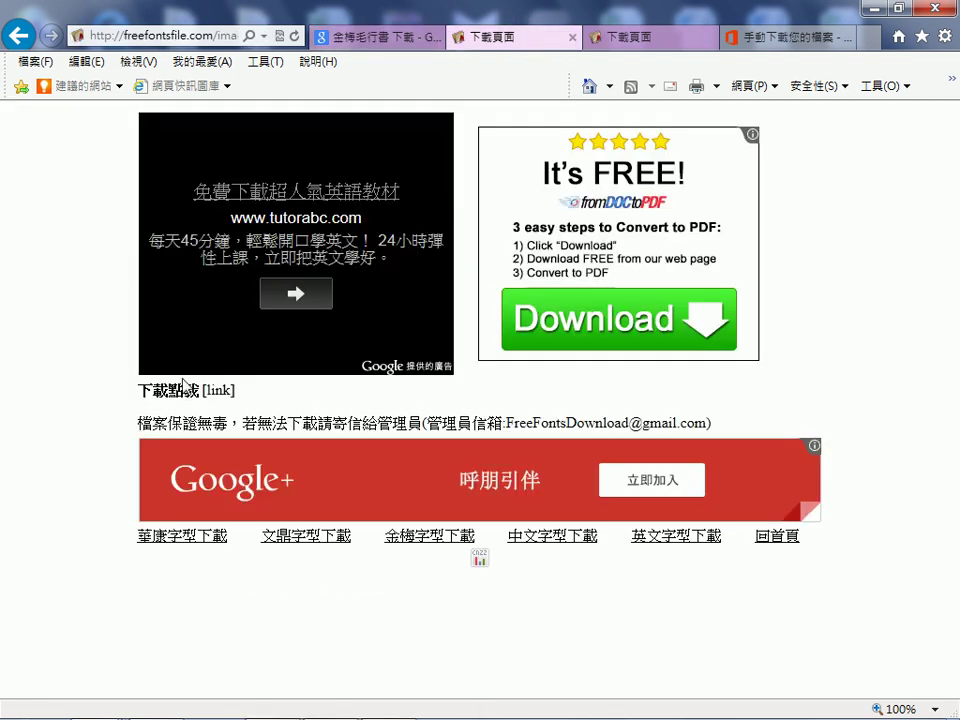